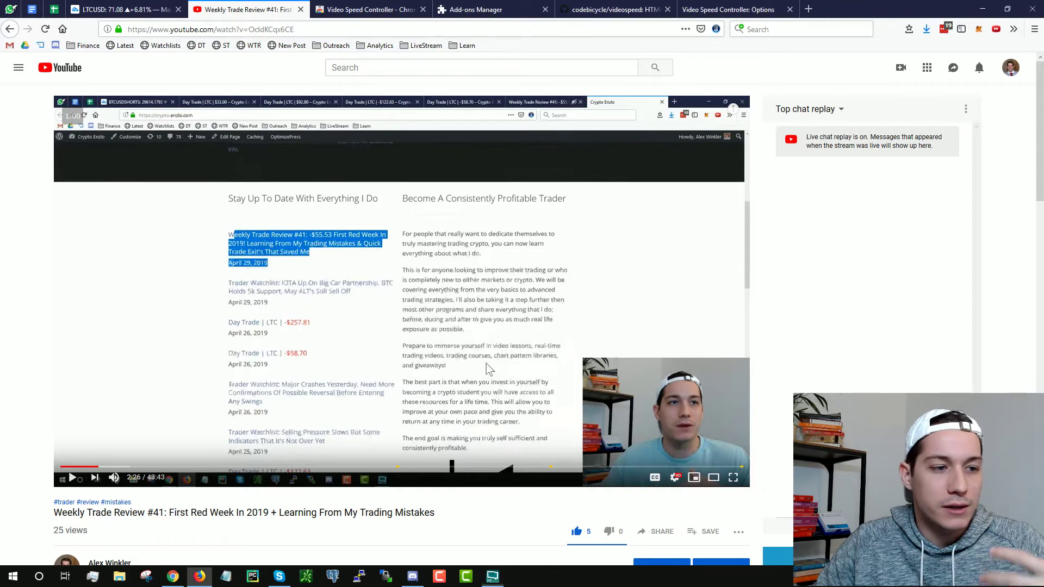
- Play a few seconds of the Weekly Trade Review #41 video and pause it
{"action": "left_click", "coordinate": [321, 560]}
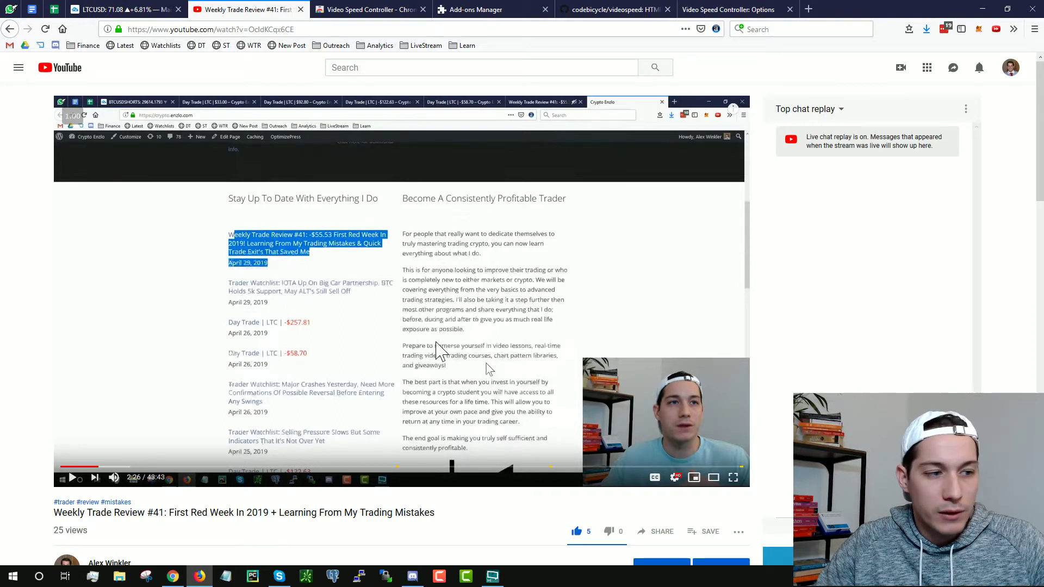
{"action": "left_click", "coordinate": [486, 363]}
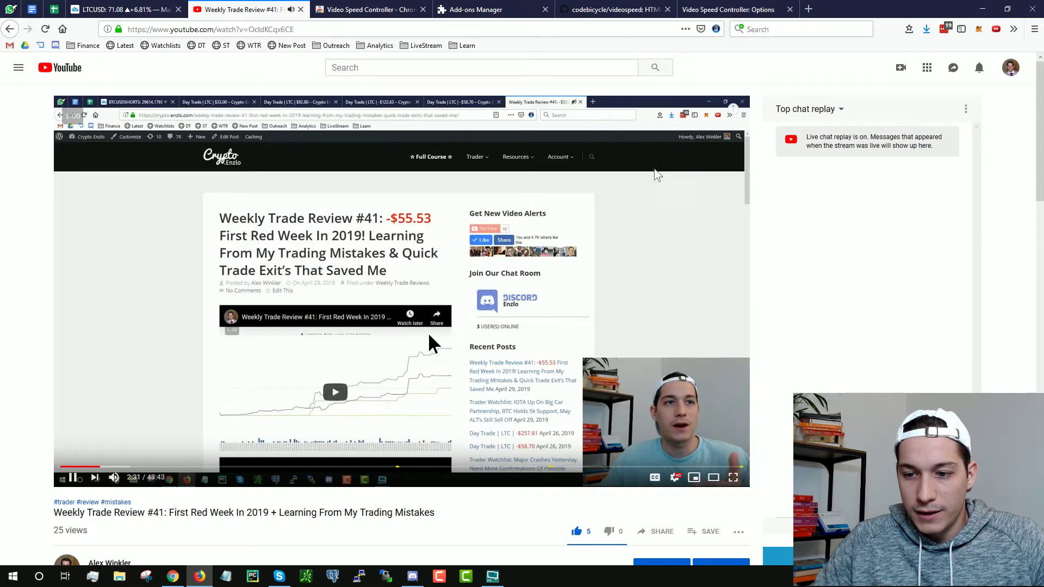
{"action": "left_click", "coordinate": [432, 343]}
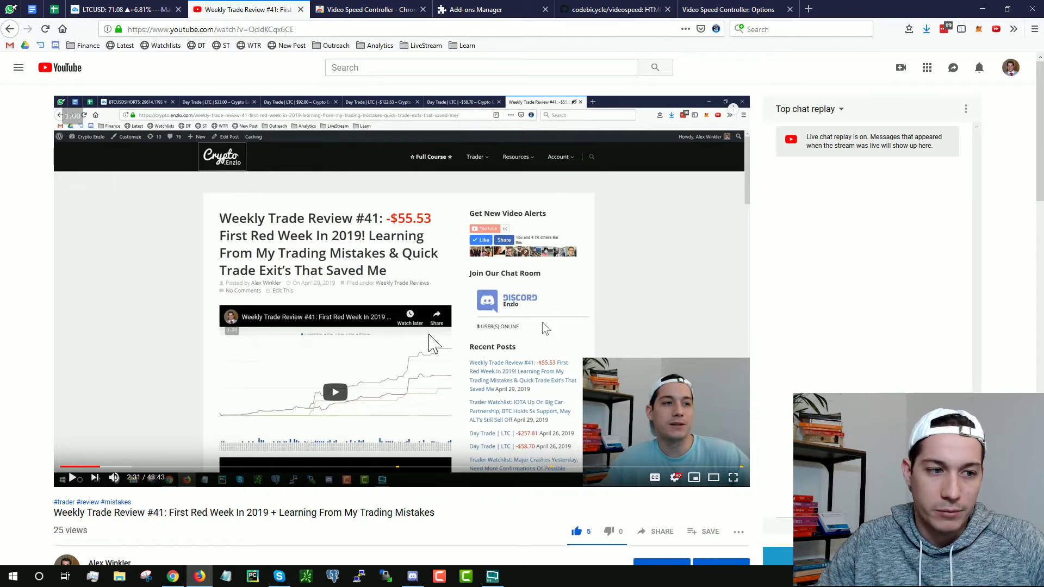
- Inspect the YouTube player's built-in playback speed choices and close the list without changing the speed
{"action": "left_click", "coordinate": [675, 478]}
{"action": "left_click", "coordinate": [697, 419]}
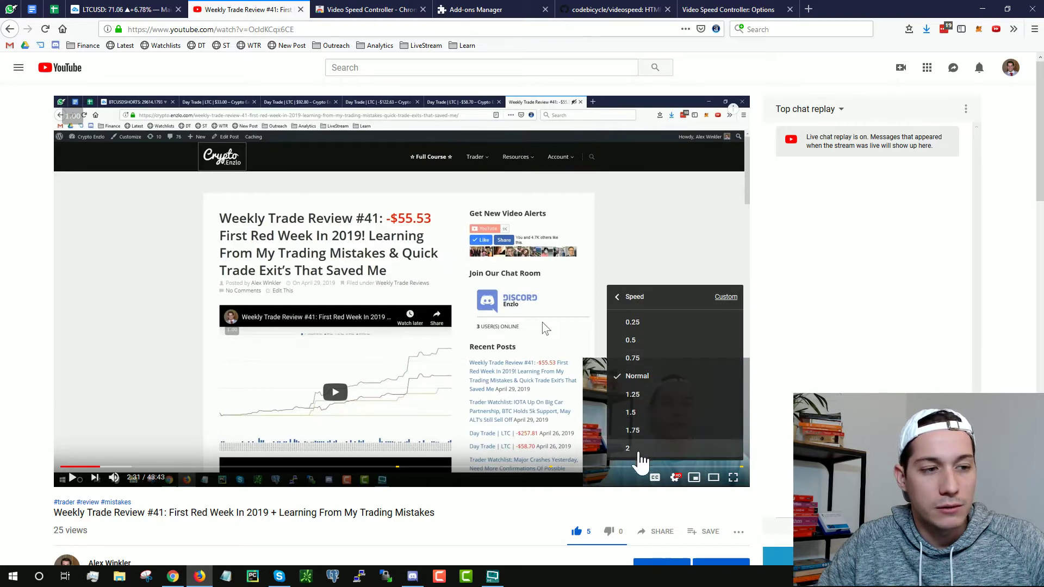
{"action": "left_click", "coordinate": [598, 332]}
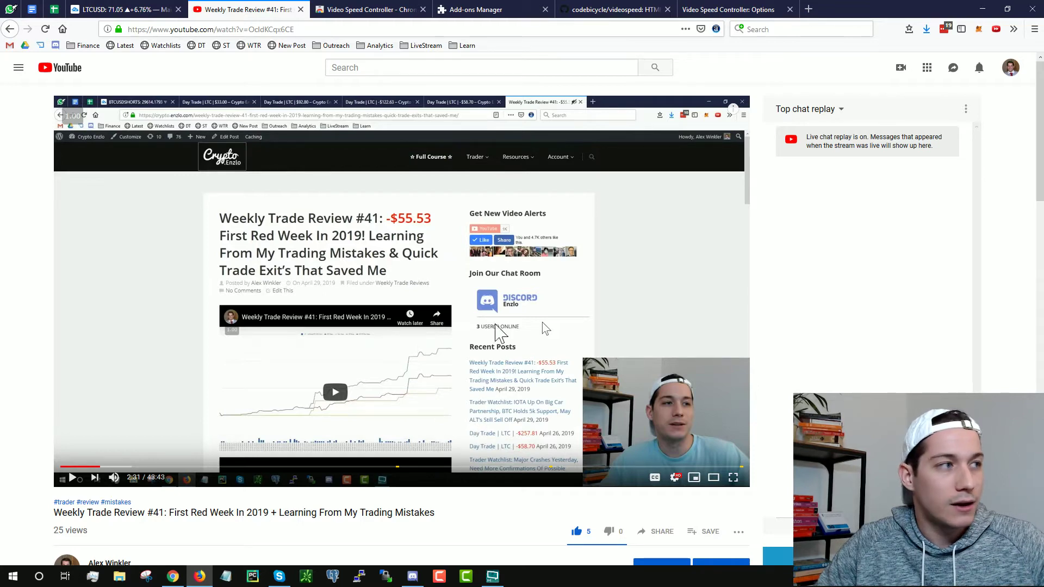
- Recheck the player's maximum built-in speed option, close the list, and play the video briefly before pausing it
{"action": "left_click", "coordinate": [292, 295]}
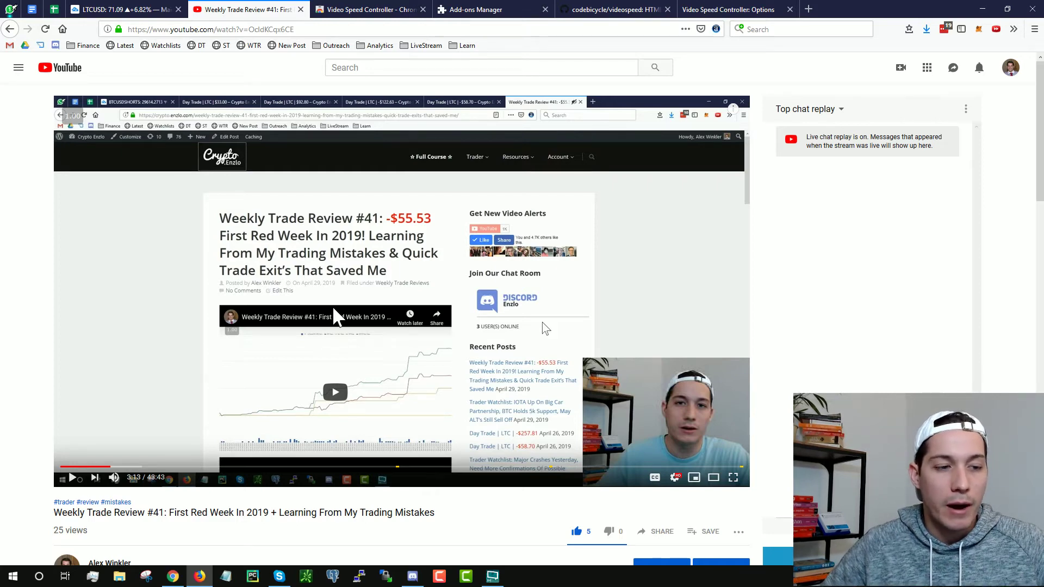
{"action": "left_click", "coordinate": [675, 477]}
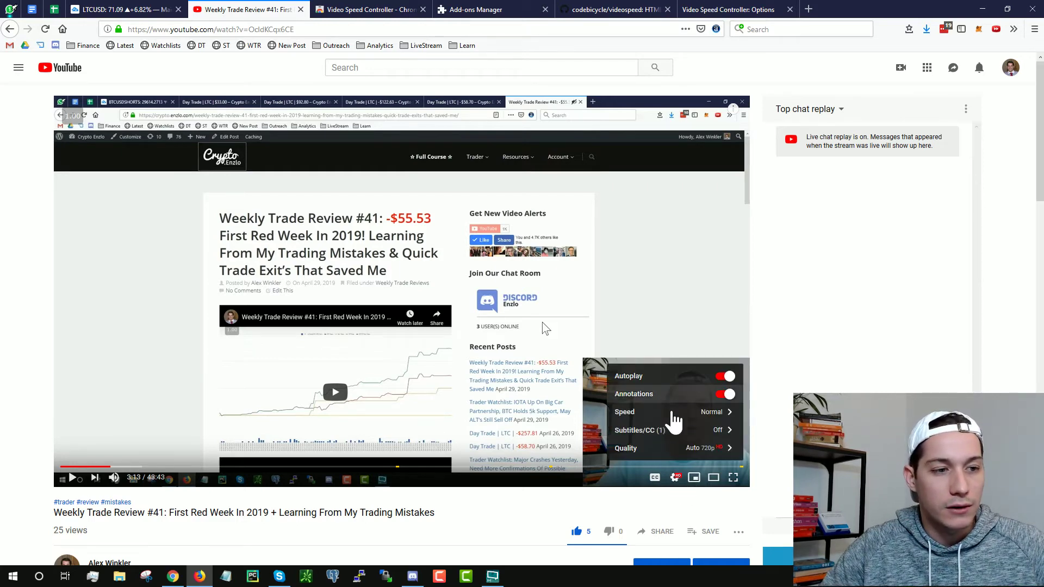
{"action": "left_click", "coordinate": [696, 416]}
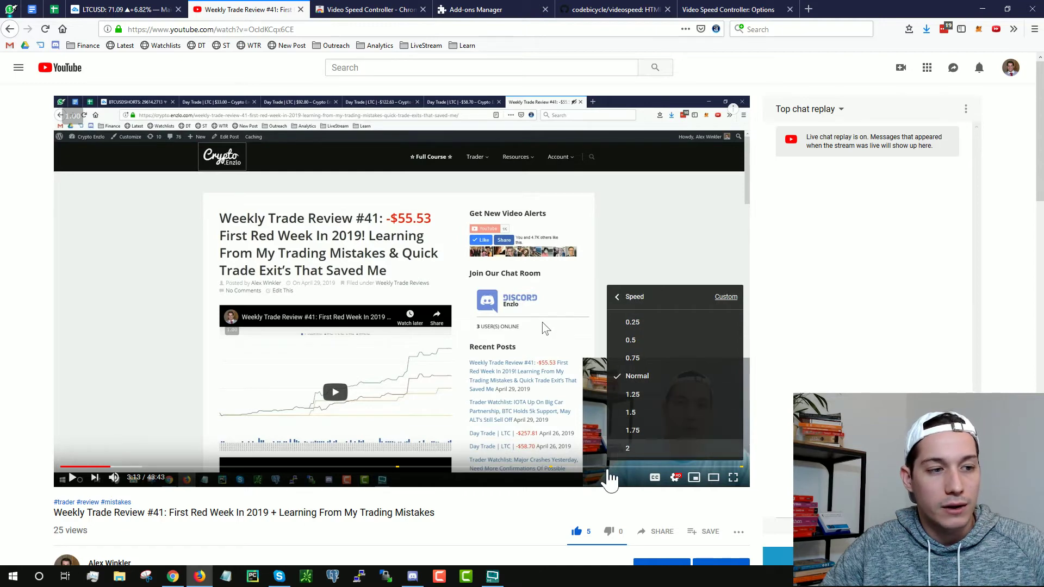
{"action": "left_click", "coordinate": [533, 408]}
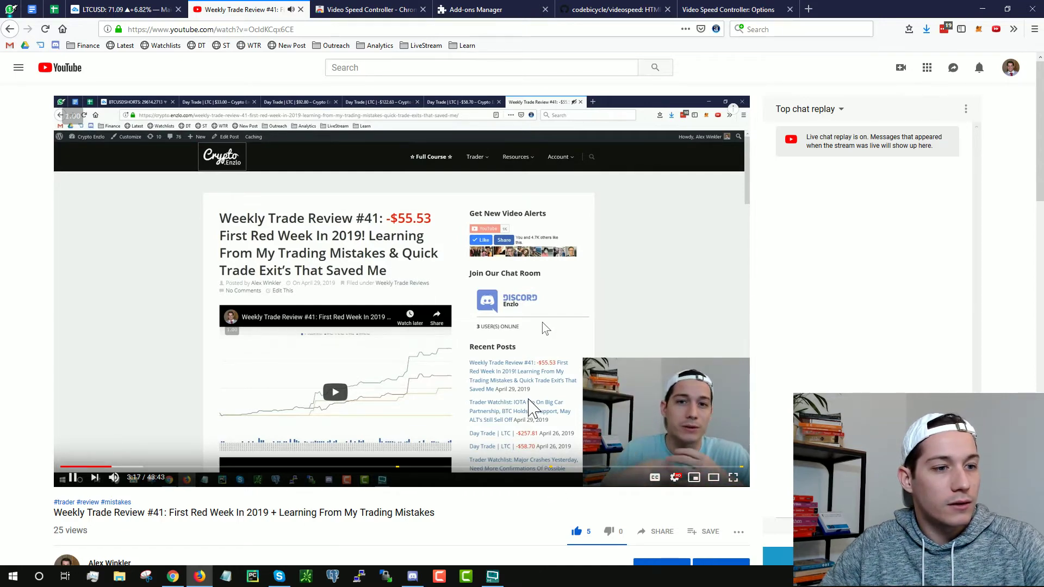
{"action": "left_click", "coordinate": [563, 418]}
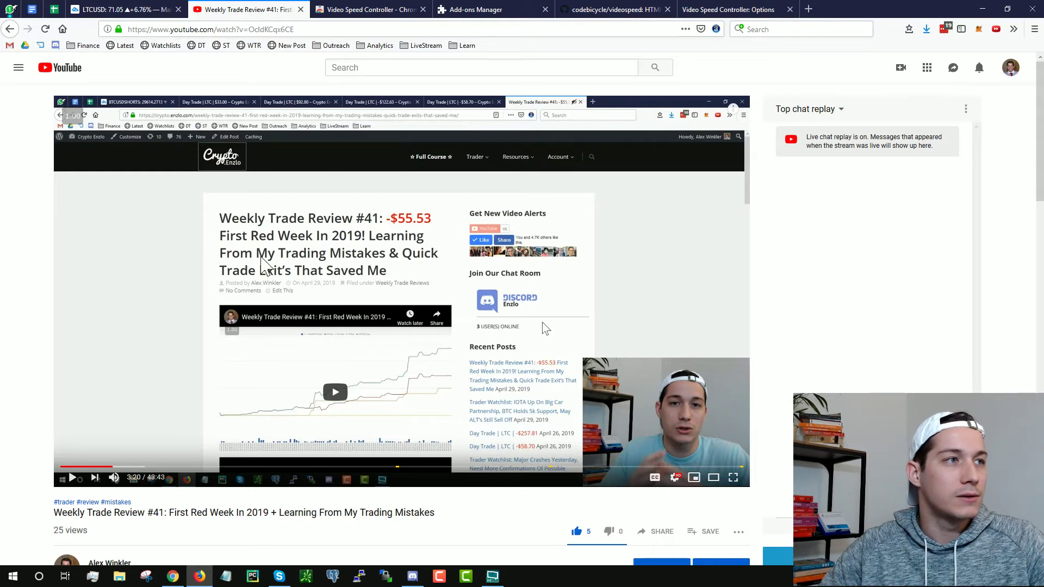
- Examine the Video Speed Controller extension's listing in the Chrome Web Store, including its title and overview
{"action": "left_click", "coordinate": [369, 11]}
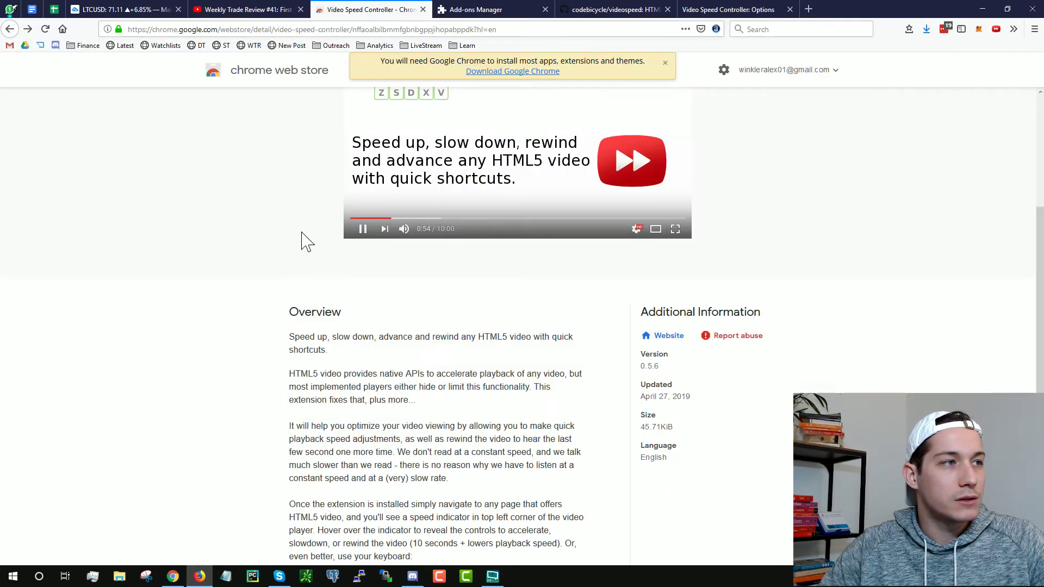
{"action": "scroll", "coordinate": [307, 239], "scroll_direction": "up", "scroll_amount": 4}
{"action": "left_click_drag", "start_coordinate": [462, 125], "coordinate": [318, 120]}
{"action": "left_click", "coordinate": [319, 120]}
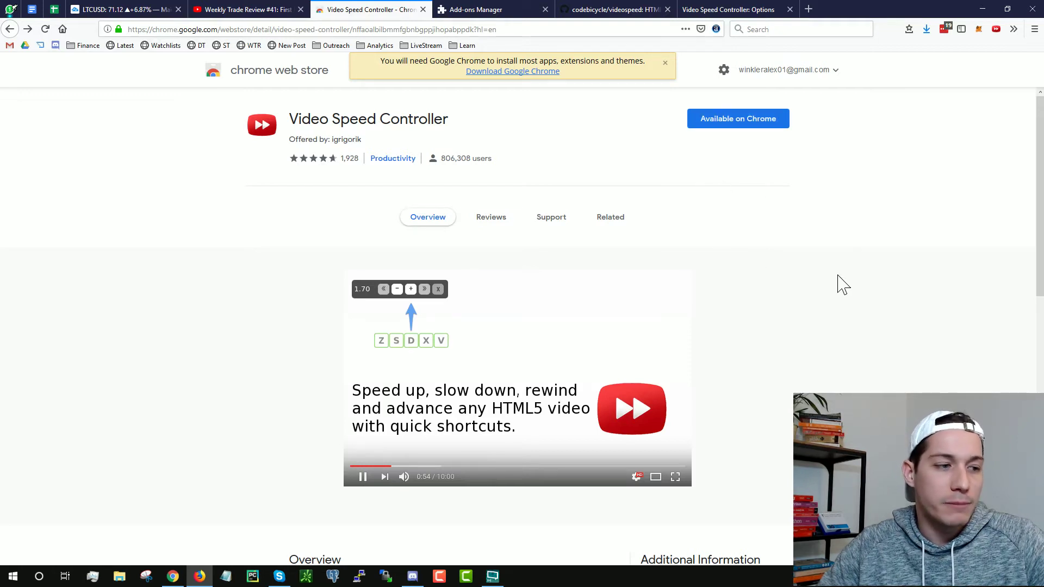
{"action": "scroll", "coordinate": [842, 283], "scroll_direction": "down", "scroll_amount": 1}
{"action": "scroll", "coordinate": [839, 285], "scroll_direction": "up", "scroll_amount": 1}
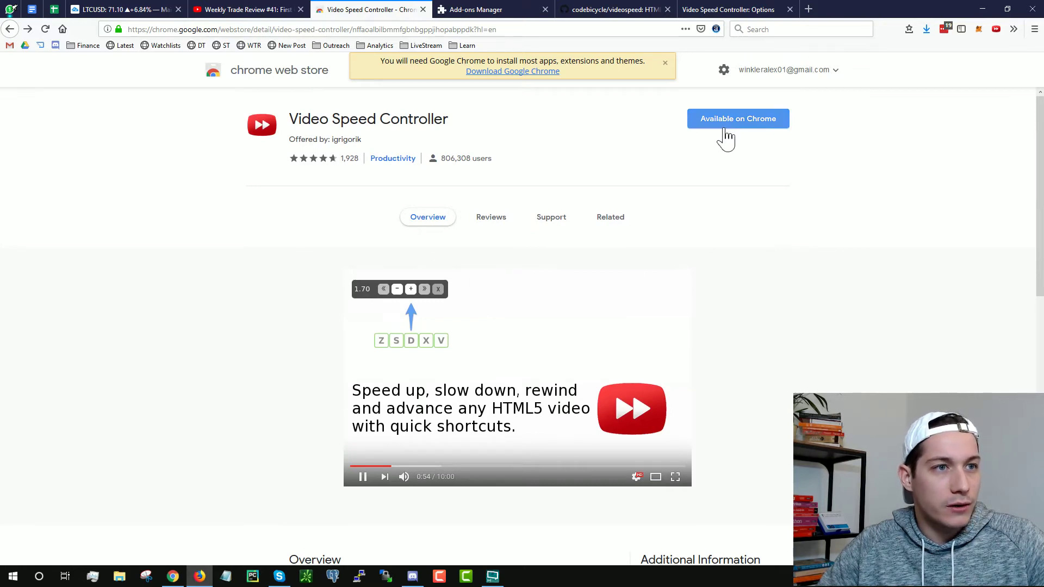
{"action": "scroll", "coordinate": [732, 245], "scroll_direction": "down", "scroll_amount": 4}
{"action": "scroll", "coordinate": [154, 218], "scroll_direction": "up", "scroll_amount": 4}
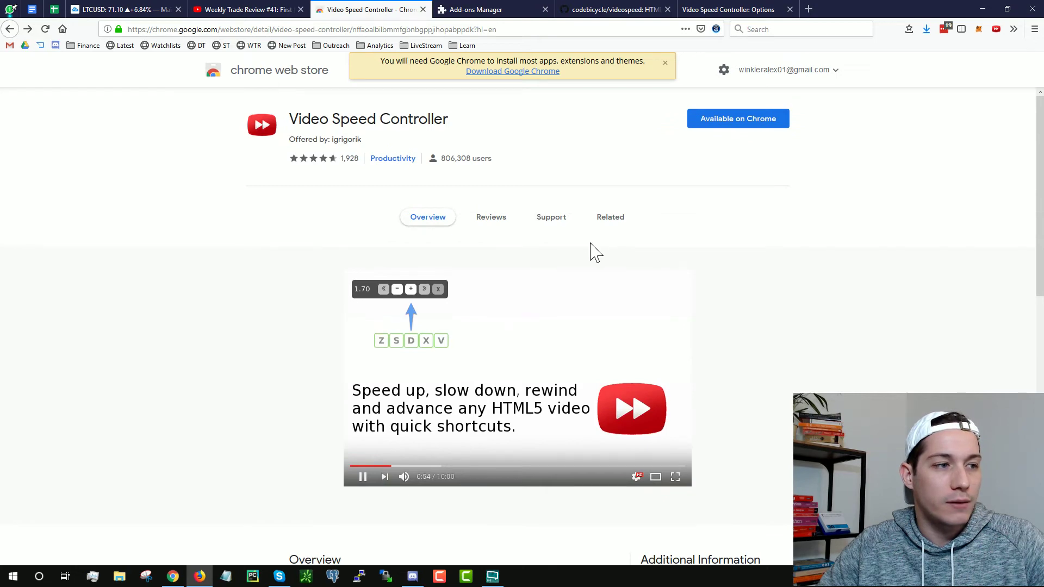
- Examine the Video Speed Controller entry in the Firefox Add-ons Manager, including its description and keyboard shortcuts
{"action": "left_click", "coordinate": [514, 10]}
{"action": "scroll", "coordinate": [225, 253], "scroll_direction": "down", "scroll_amount": 3}
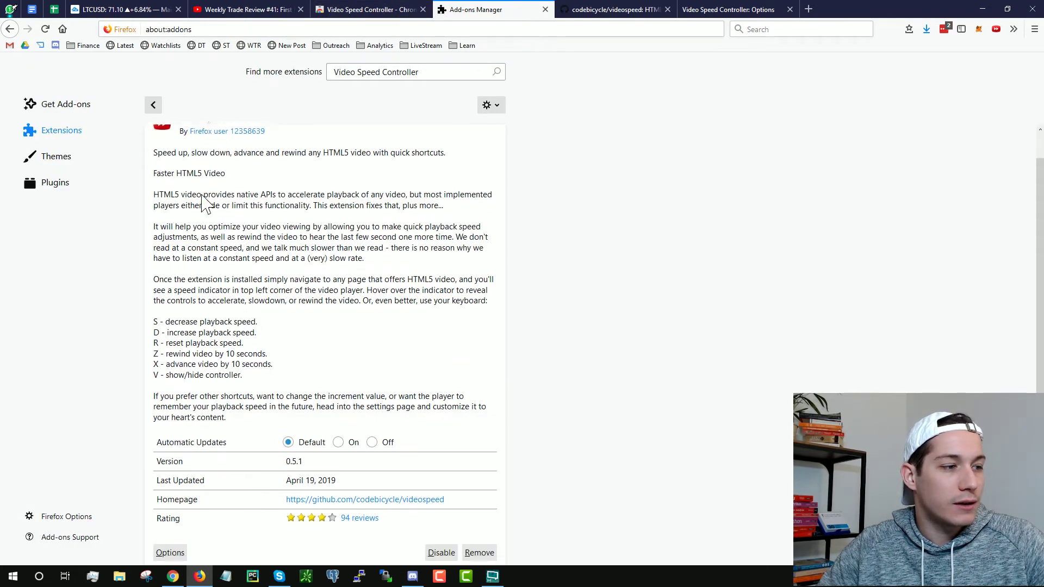
{"action": "scroll", "coordinate": [239, 242], "scroll_direction": "up", "scroll_amount": 3}
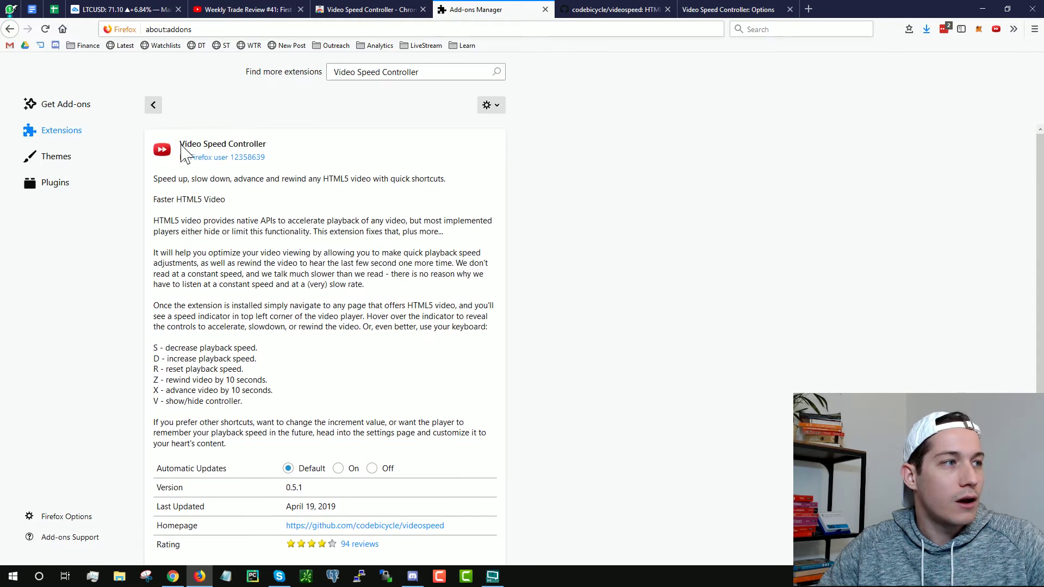
{"action": "left_click_drag", "start_coordinate": [181, 144], "coordinate": [260, 152]}
{"action": "left_click", "coordinate": [260, 154]}
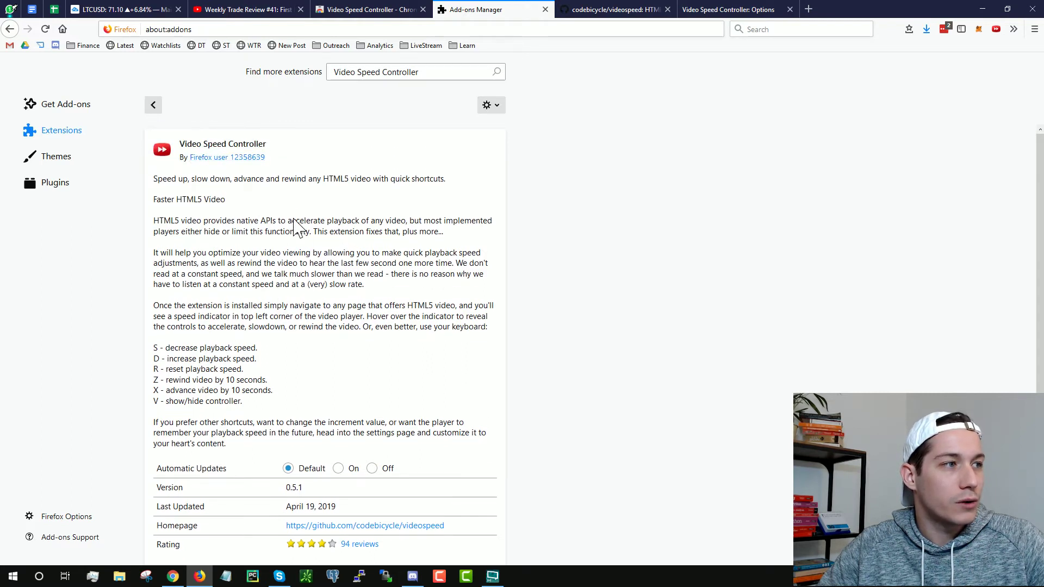
{"action": "scroll", "coordinate": [291, 326], "scroll_direction": "down", "scroll_amount": 1}
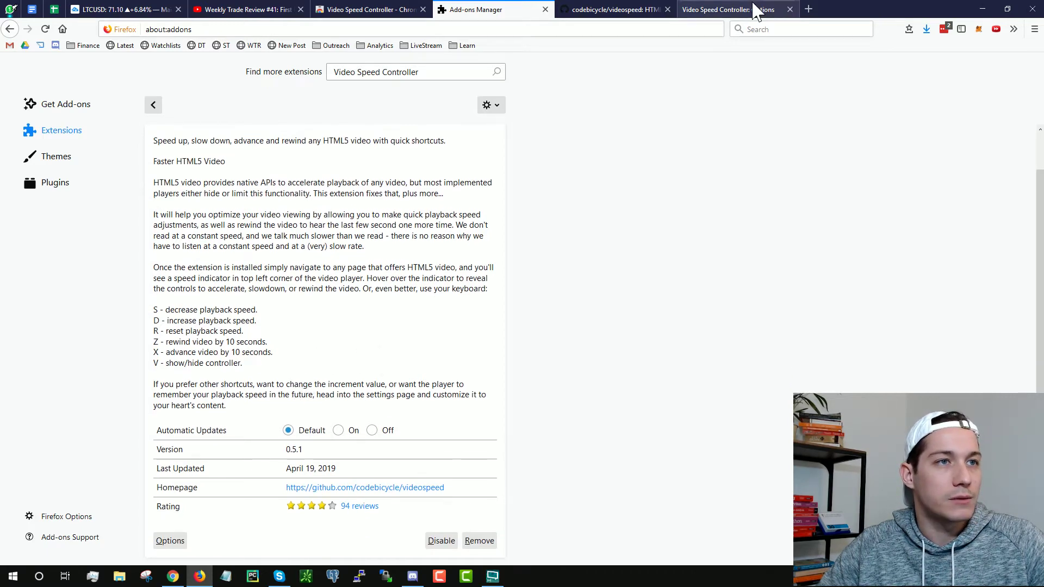
- Review the shortcut keys and the preferred speed setting on the Video Speed Controller options page
{"action": "left_click", "coordinate": [756, 10]}
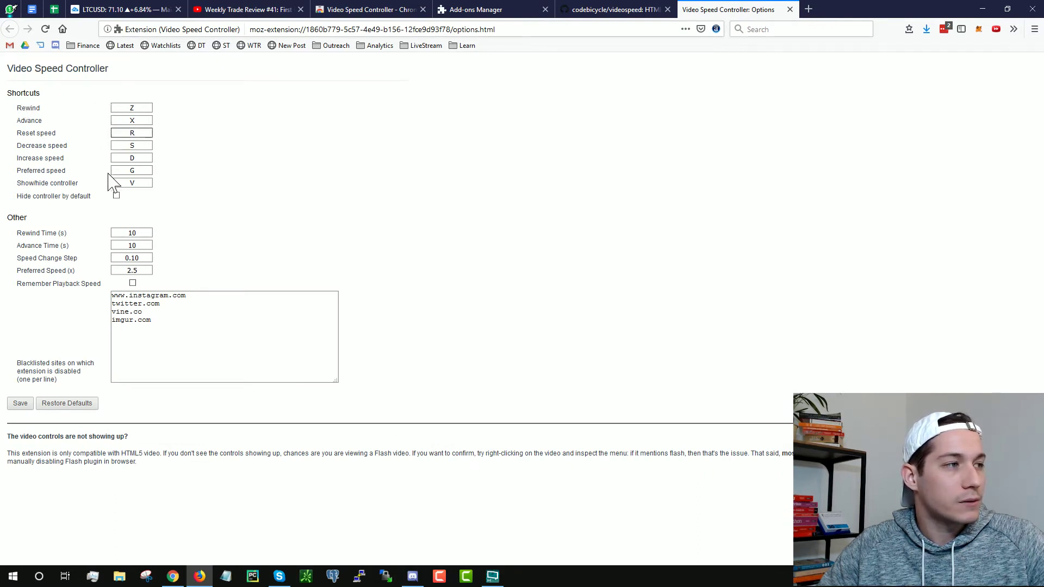
{"action": "key", "text": "Tab"}
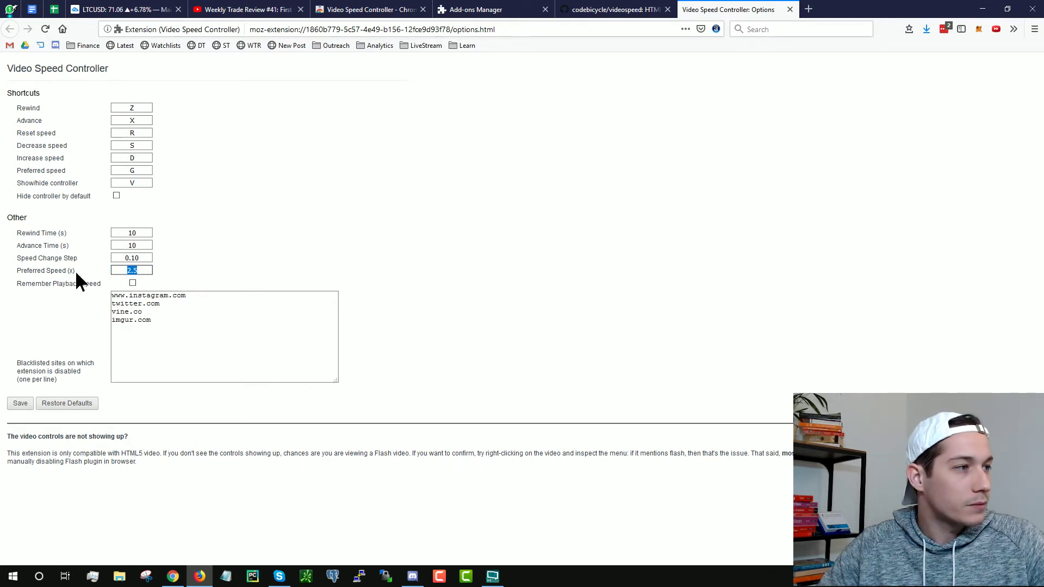
{"action": "left_click", "coordinate": [141, 266]}
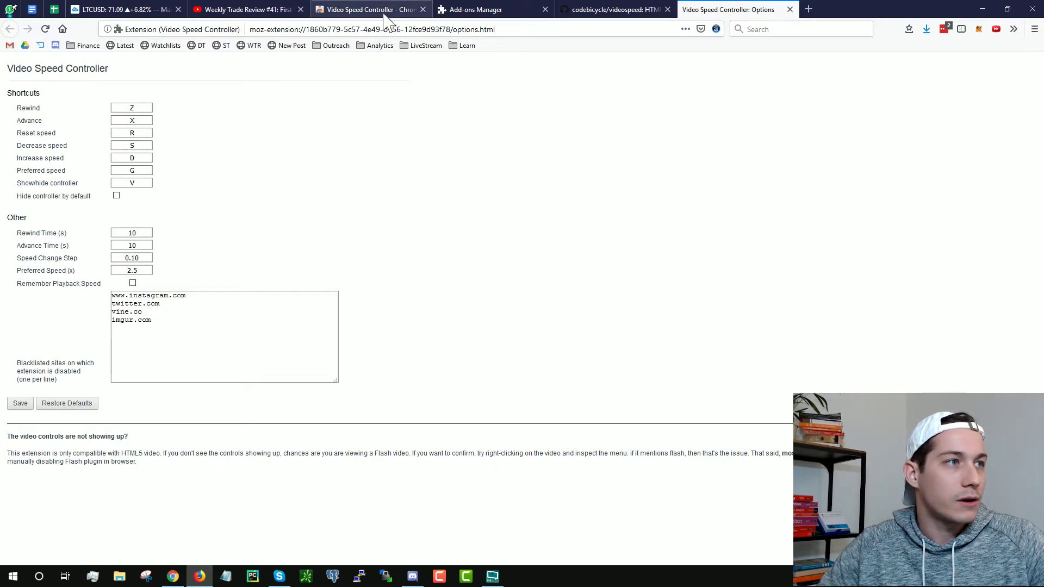
- Return to the YouTube video and raise its playback speed to 1.60 with the extension's on-video controller
{"action": "left_click", "coordinate": [223, 9]}
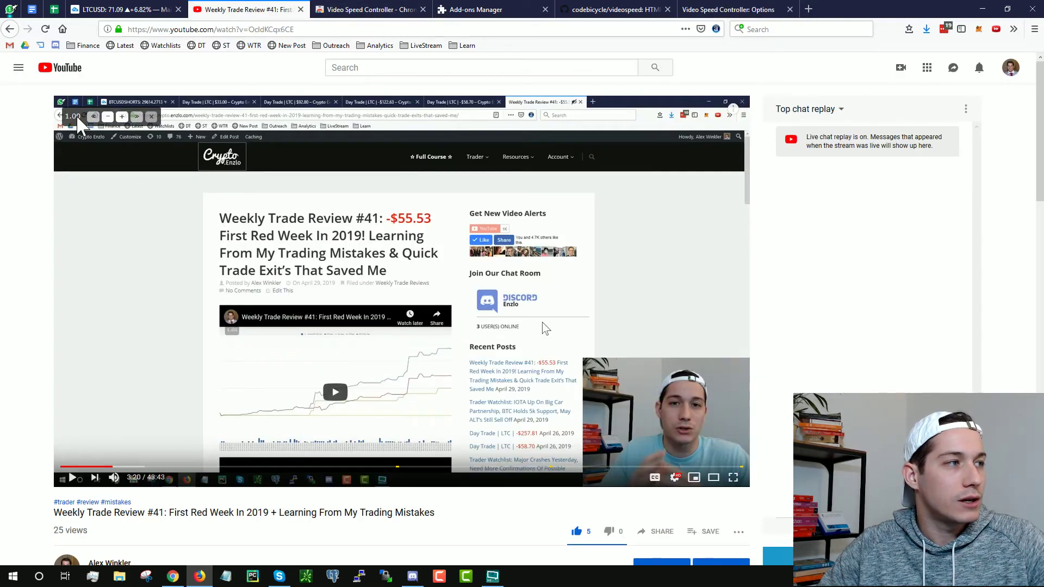
{"action": "left_click", "coordinate": [122, 118]}
{"action": "left_click", "coordinate": [122, 118]}
{"action": "left_click", "coordinate": [122, 117]}
{"action": "left_click", "coordinate": [122, 117]}
{"action": "left_click", "coordinate": [121, 118]}
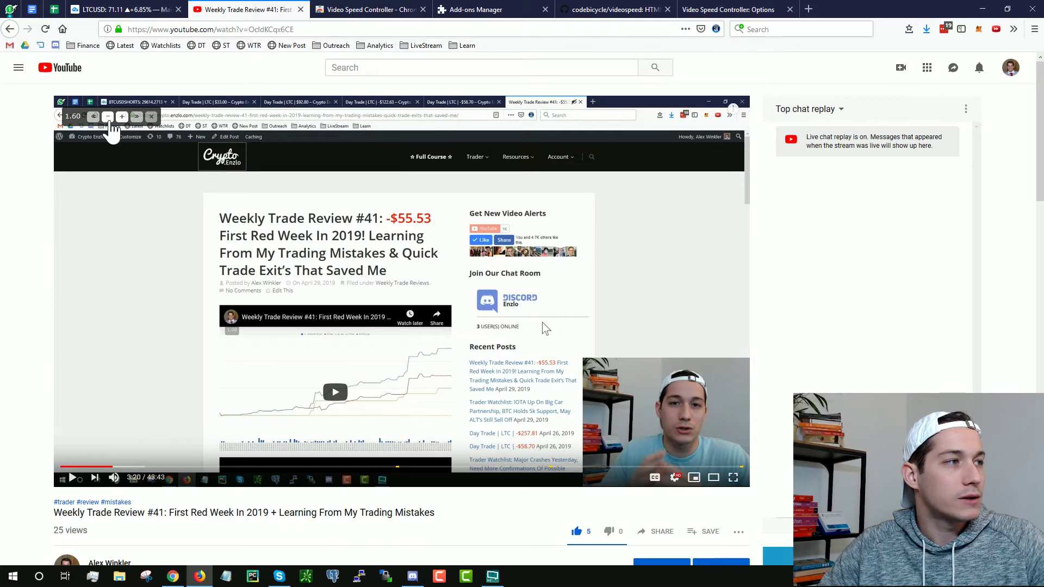
- Lower the video's playback speed again in repeated steps with the extension's on-video controller
{"action": "left_click", "coordinate": [108, 118]}
{"action": "left_click", "coordinate": [108, 118]}
{"action": "left_click", "coordinate": [108, 117]}
{"action": "left_click", "coordinate": [108, 117]}
{"action": "left_click", "coordinate": [108, 117]}
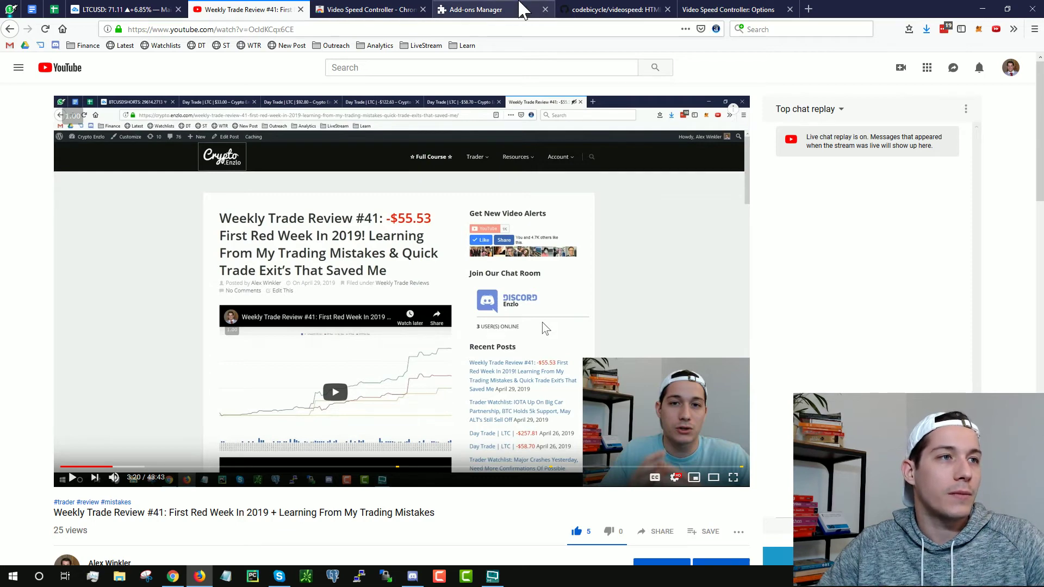
- Check the add-on's homepage link and read the README of the codebicycle/videospeed repository on GitHub
{"action": "left_click", "coordinate": [532, 10]}
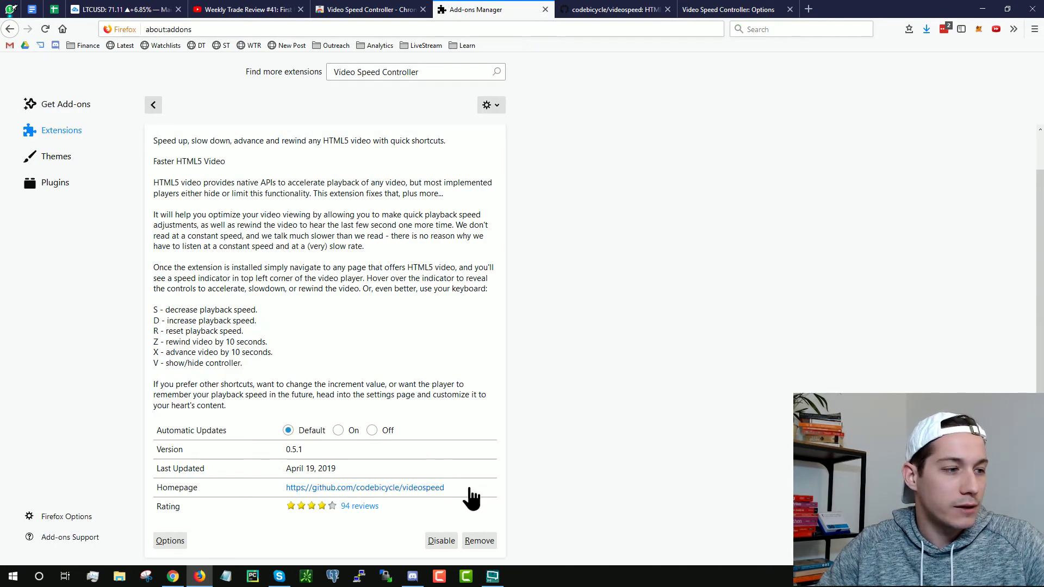
{"action": "left_click", "coordinate": [625, 10]}
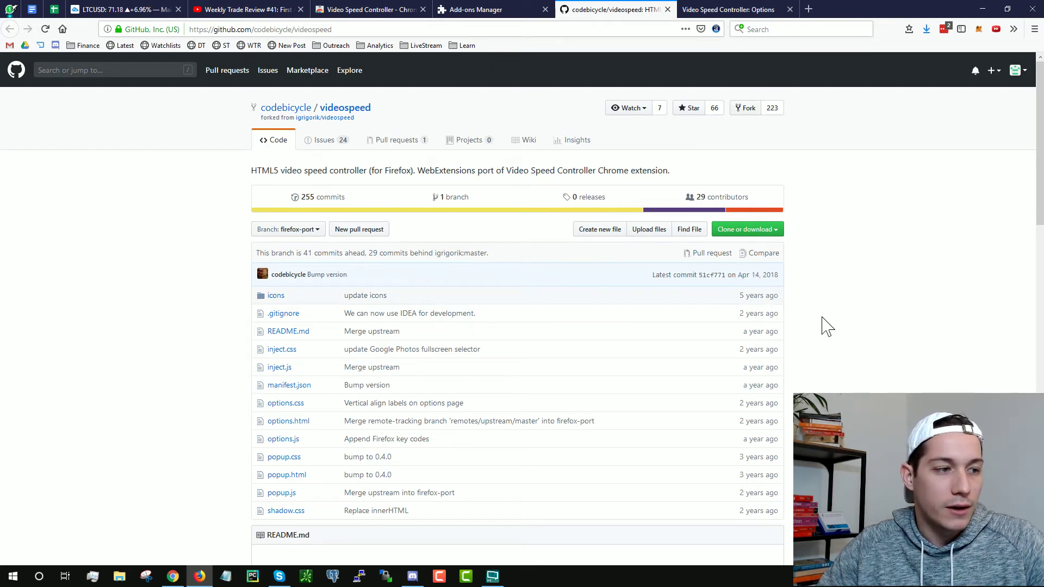
{"action": "scroll", "coordinate": [821, 346], "scroll_direction": "down", "scroll_amount": 2}
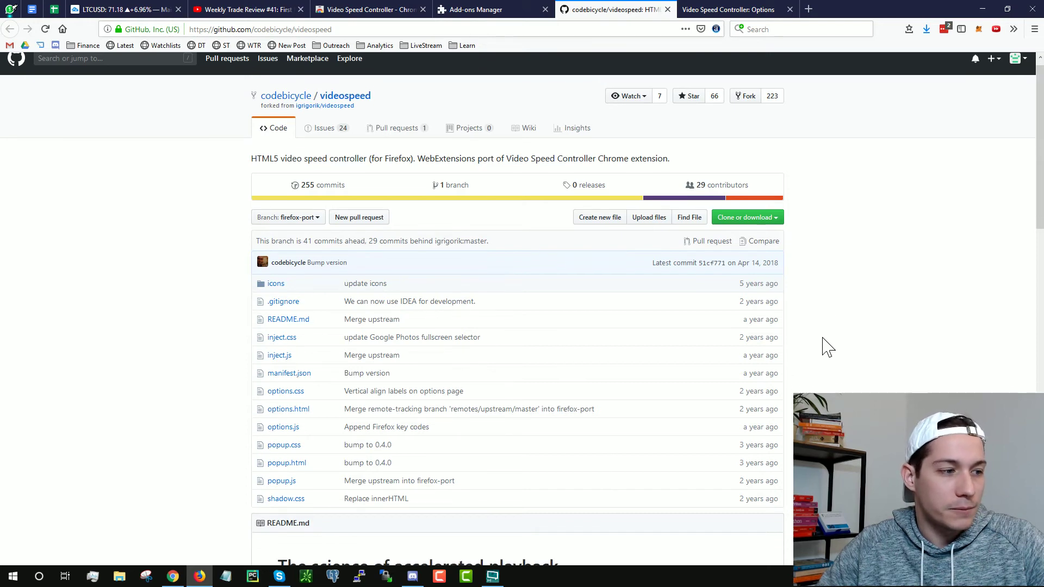
{"action": "scroll", "coordinate": [821, 346], "scroll_direction": "down", "scroll_amount": 3}
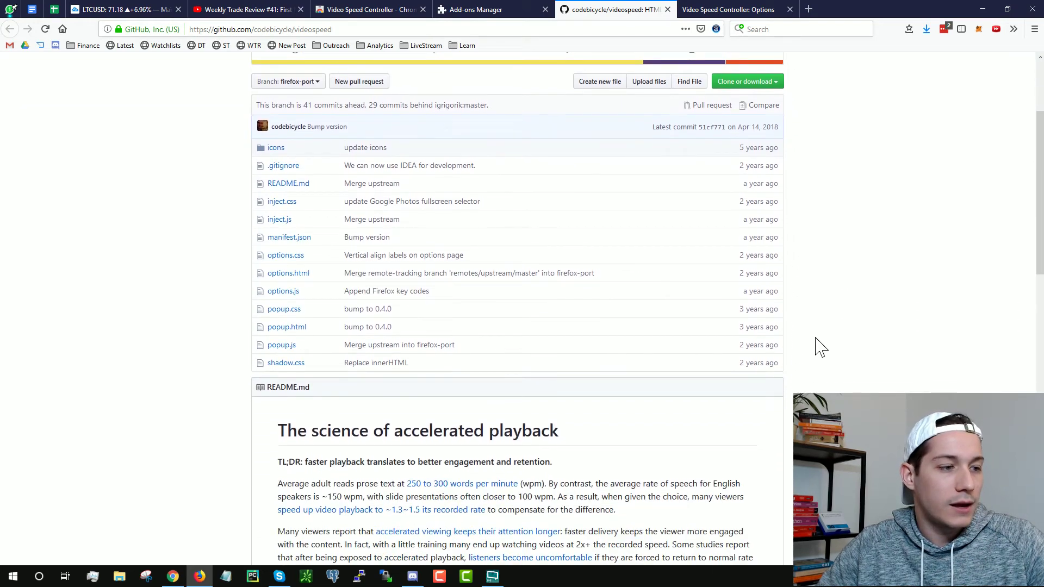
{"action": "scroll", "coordinate": [466, 243], "scroll_direction": "down", "scroll_amount": 6}
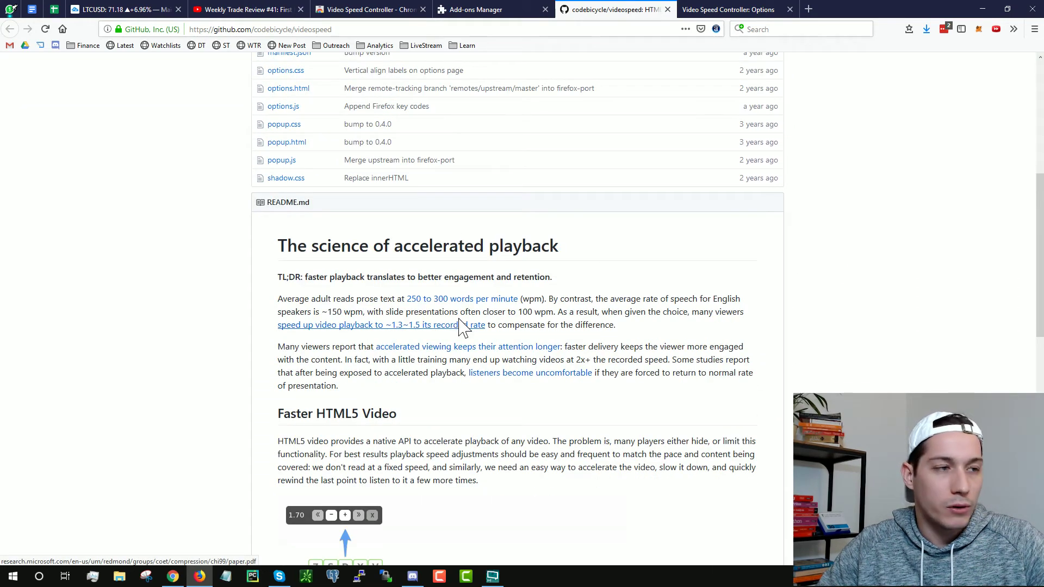
{"action": "scroll", "coordinate": [456, 324], "scroll_direction": "up", "scroll_amount": 2}
{"action": "scroll", "coordinate": [308, 251], "scroll_direction": "down", "scroll_amount": 3}
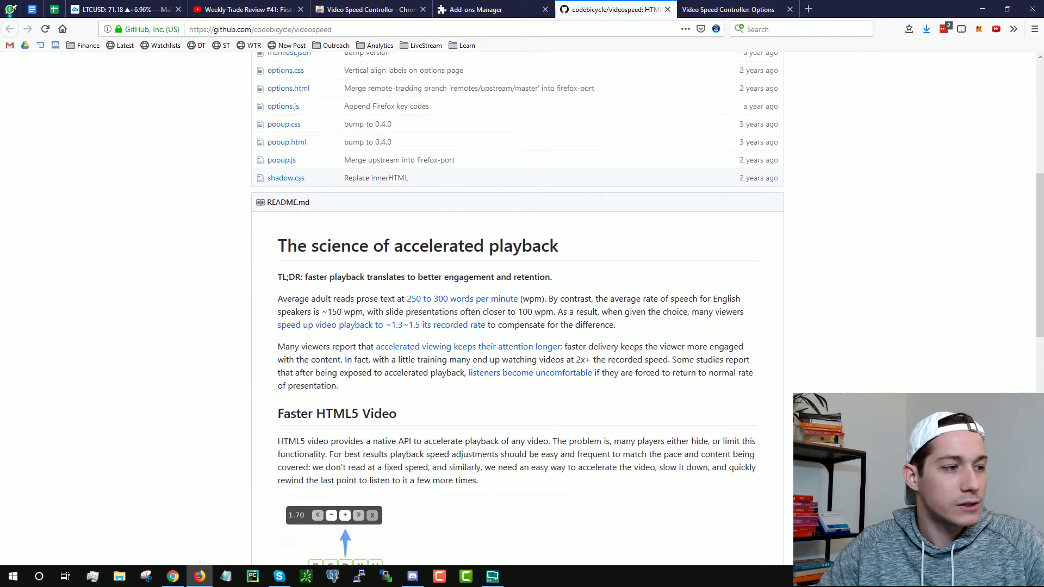
{"action": "scroll", "coordinate": [309, 251], "scroll_direction": "down", "scroll_amount": 4}
{"action": "scroll", "coordinate": [305, 298], "scroll_direction": "down", "scroll_amount": 15}
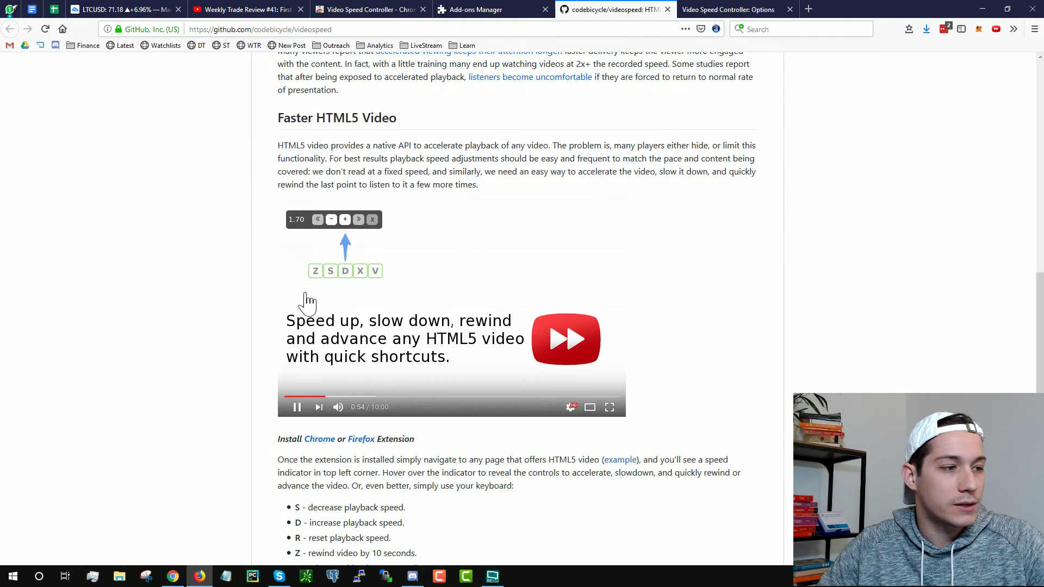
- Star the codebicycle/videospeed repository on GitHub
{"action": "scroll", "coordinate": [374, 345], "scroll_direction": "up", "scroll_amount": 8}
{"action": "scroll", "coordinate": [374, 345], "scroll_direction": "up", "scroll_amount": 20}
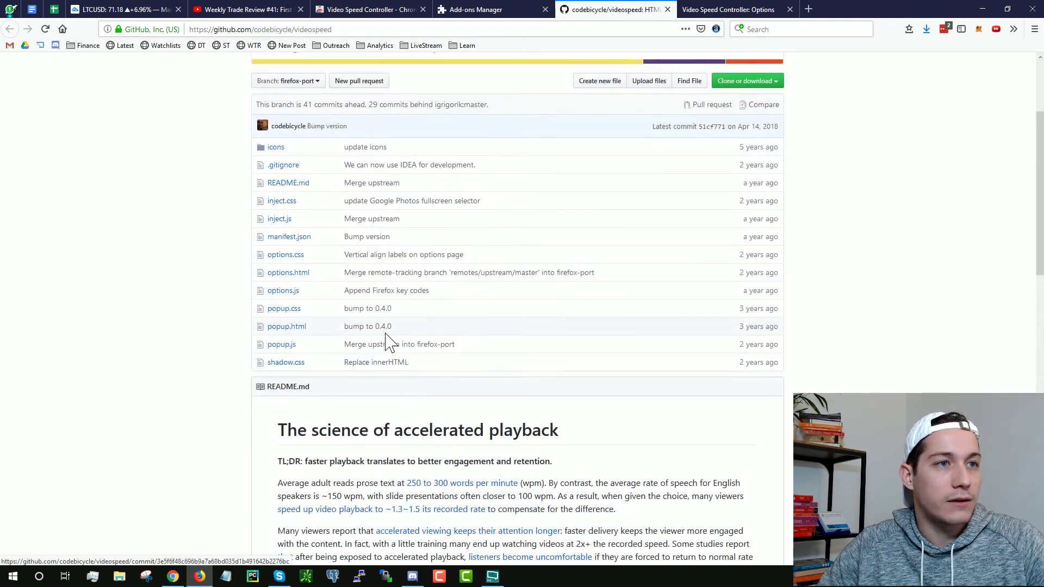
{"action": "left_click", "coordinate": [689, 108]}
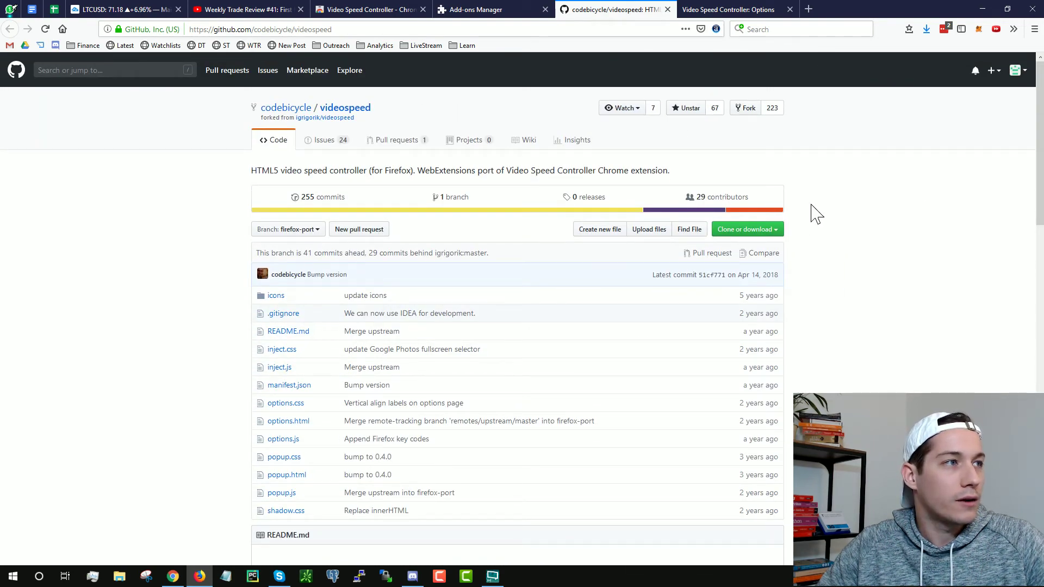
- Go back to the Video Speed Controller listing in the Chrome Web Store
{"action": "left_click", "coordinate": [503, 10]}
{"action": "left_click", "coordinate": [394, 10]}
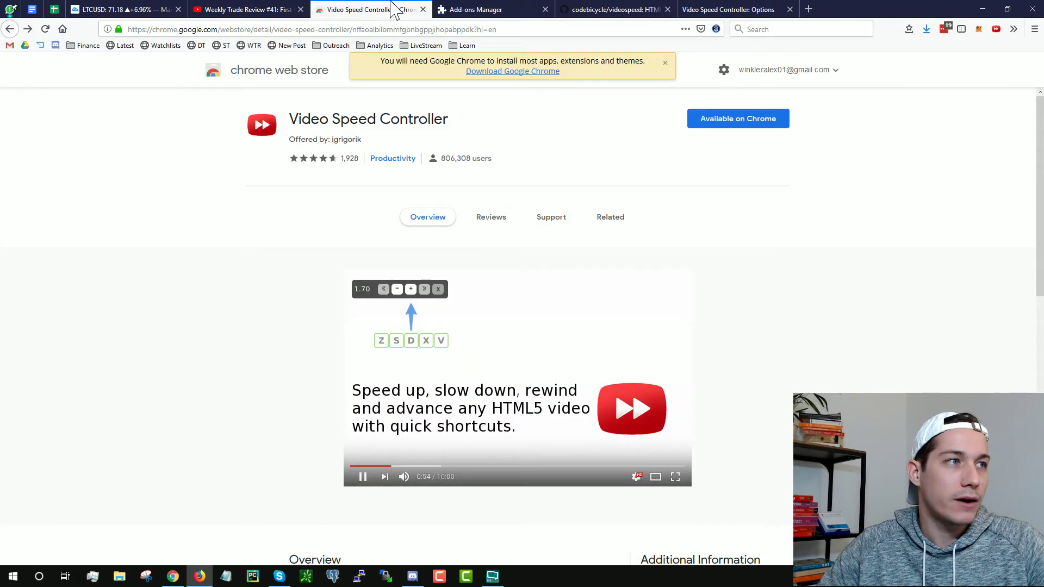